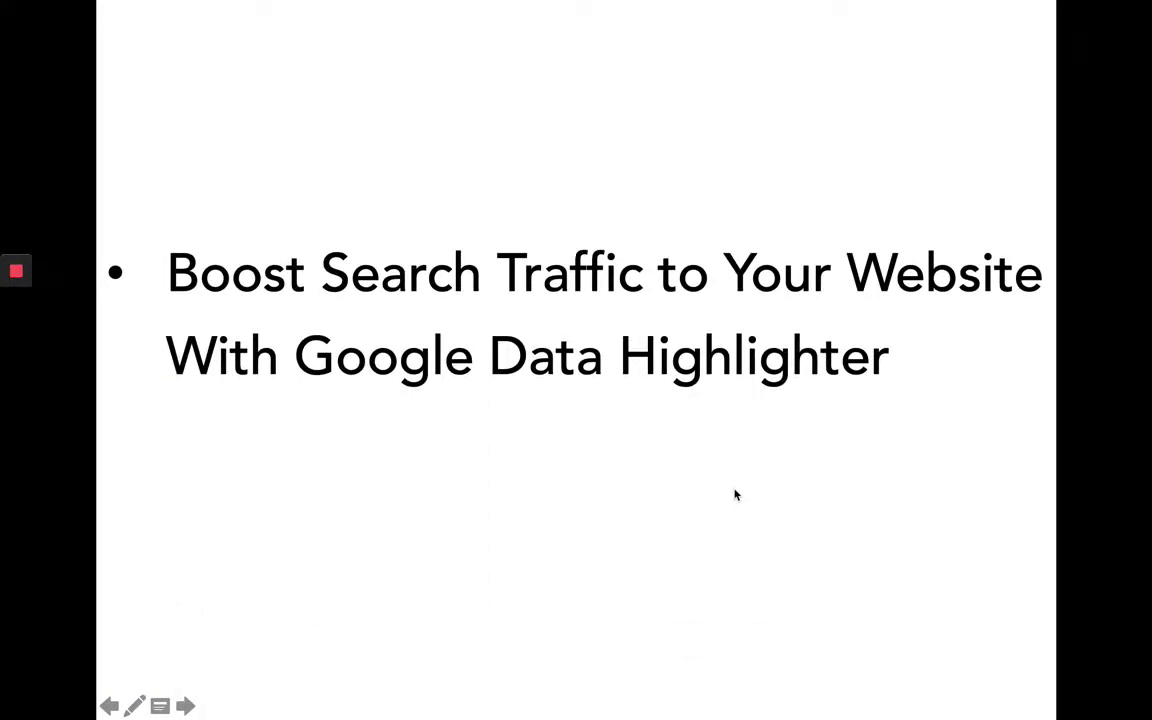
Step: Leave the Google Data Highlighter title slide to show the blog post in the browser
key("super+Tab")
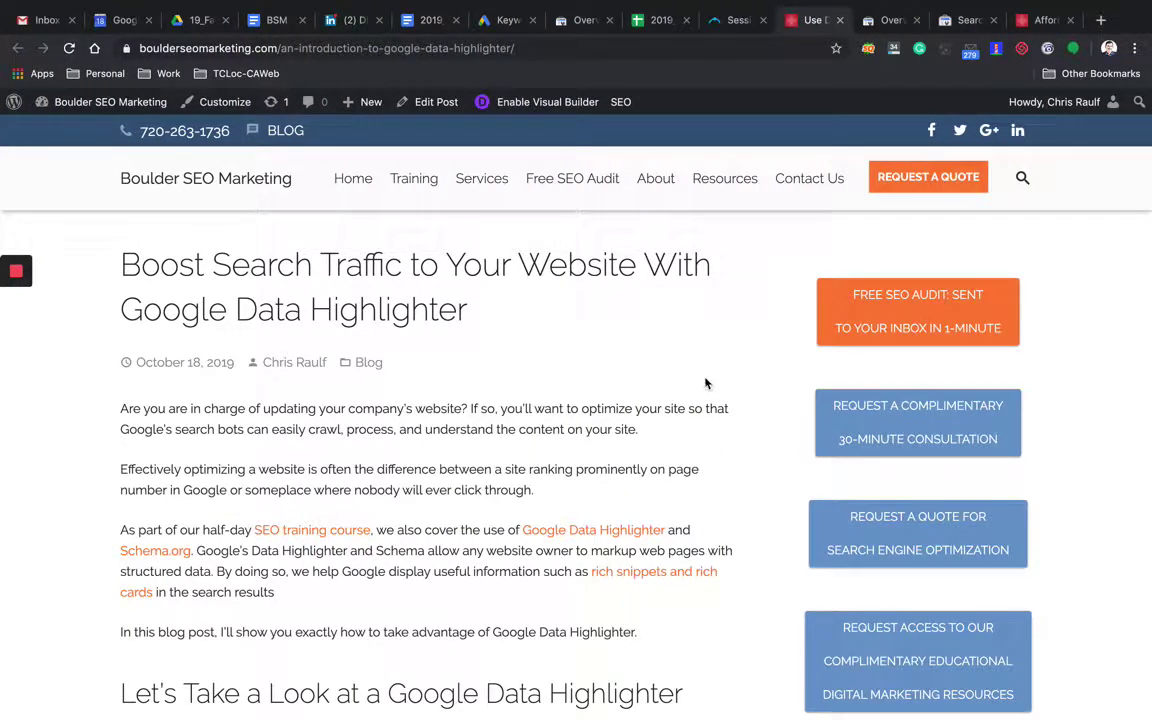
Step: Select the post's full address, /an-introduction-to-google-data-highlighter/, in the address bar
scroll(710, 385, "down", 1)
scroll(715, 387, "up", 1)
left_click(451, 50)
key("ctrl+c")
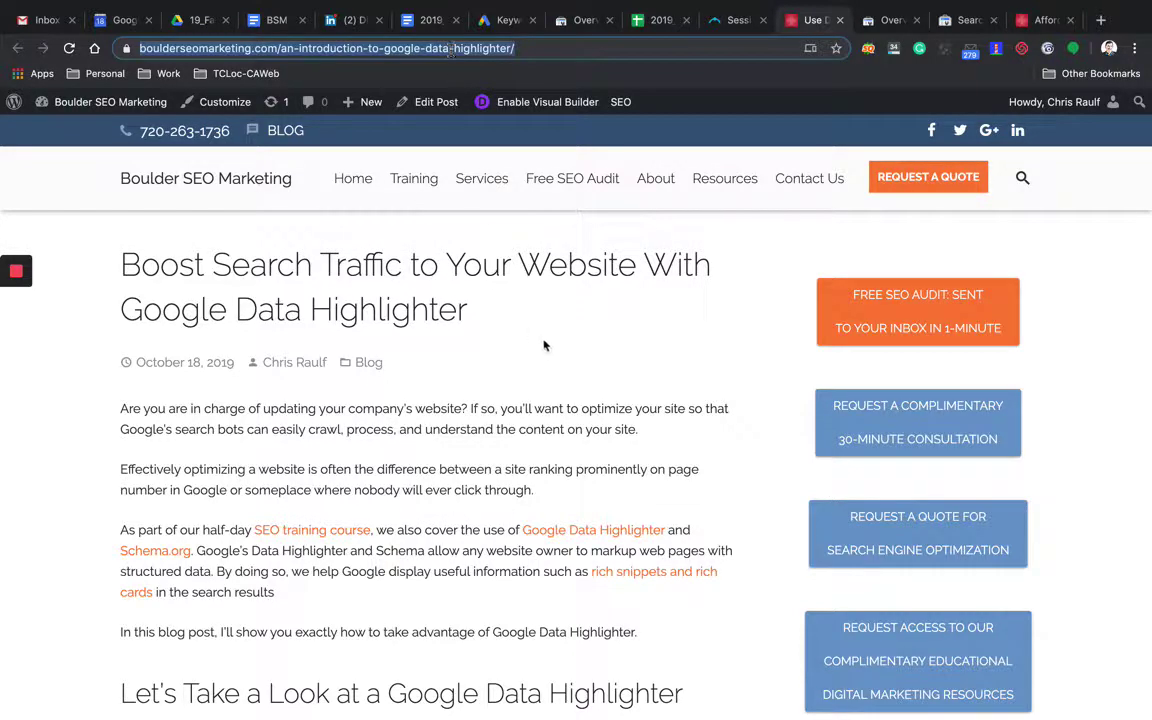
Step: From the Search Console overview, paste the Data Highlighter post URL into URL Inspection and run it
left_click(891, 26)
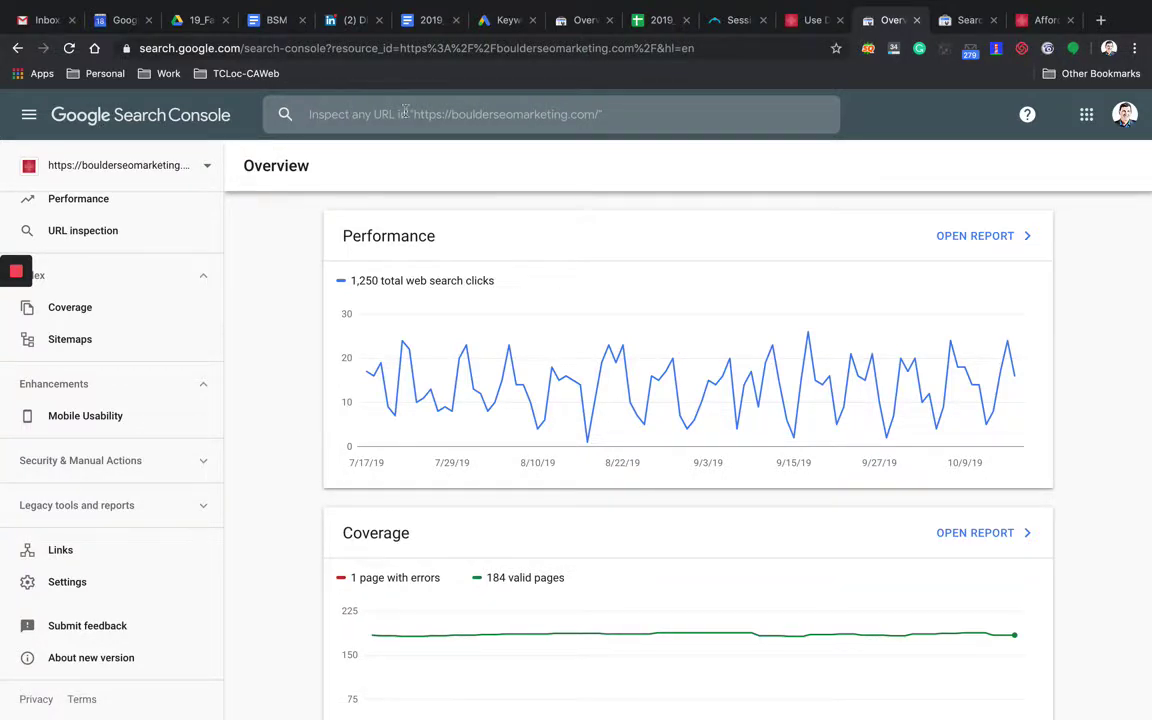
left_click(361, 114)
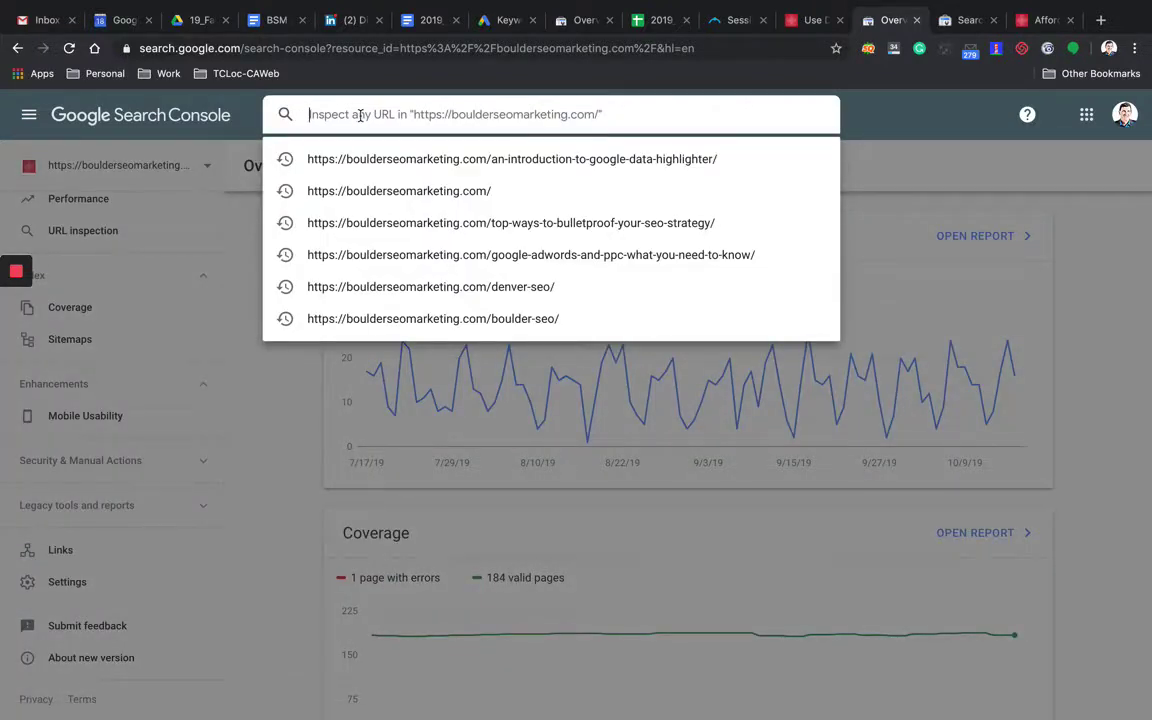
key("ctrl+v")
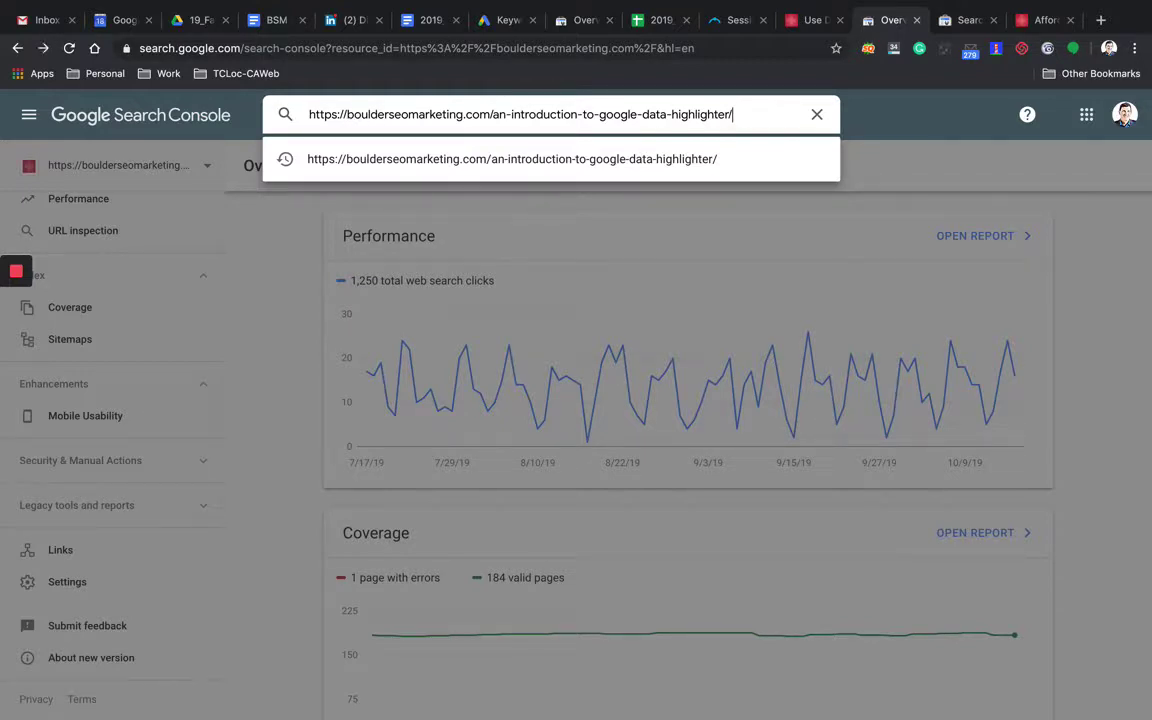
key("Return")
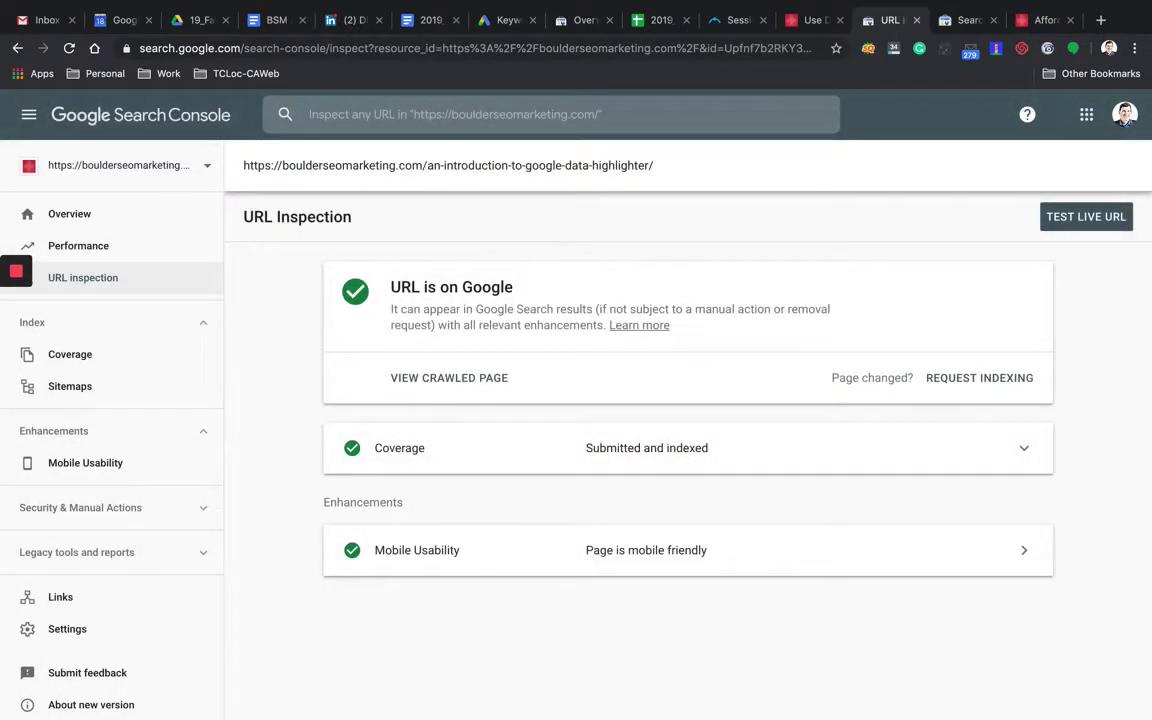
Step: Request indexing for the Data Highlighter post URL and dismiss the confirmation
left_click(978, 380)
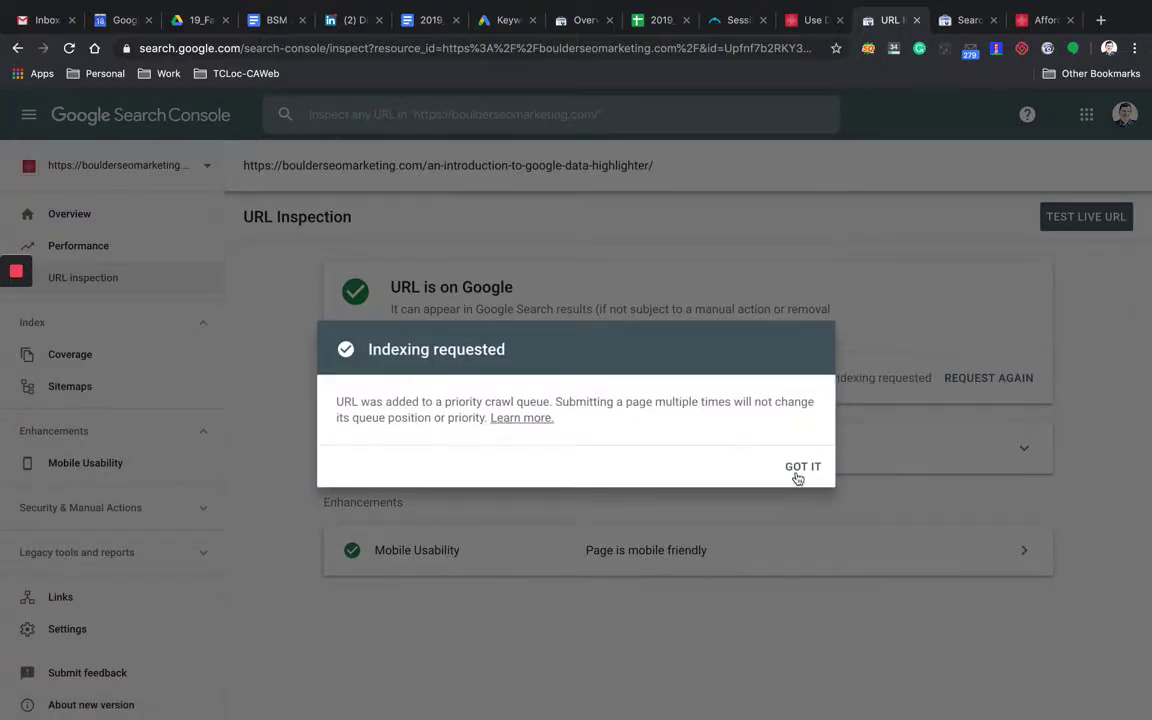
left_click(801, 467)
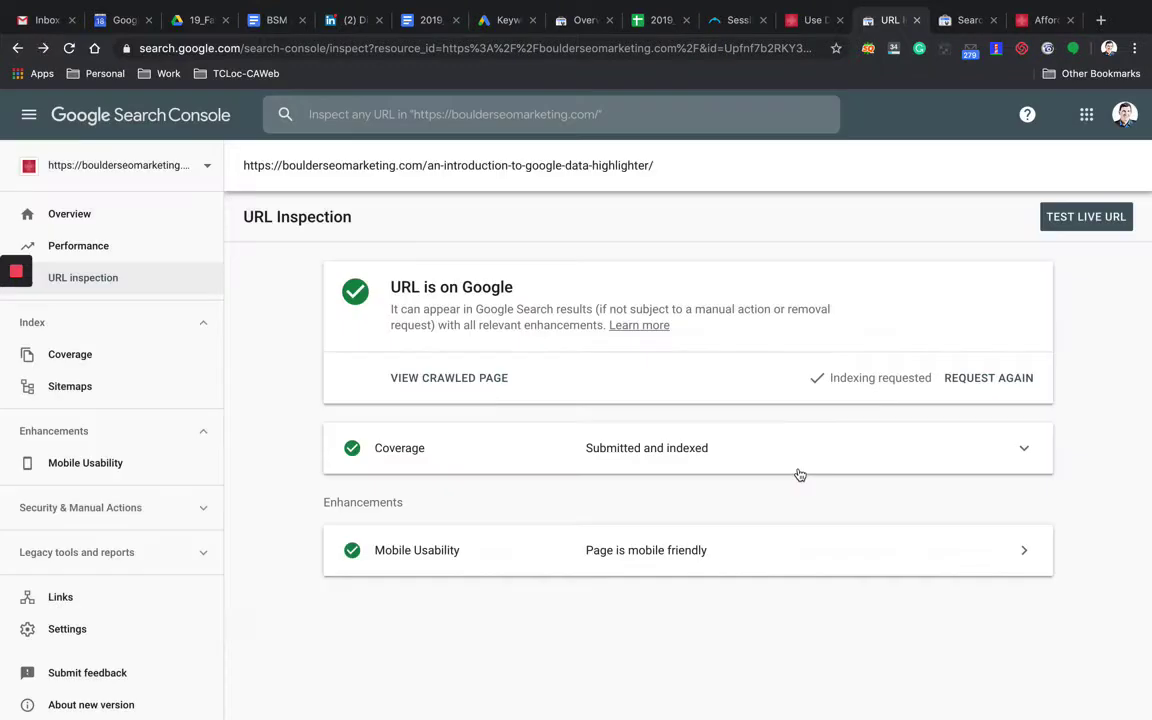
Step: Open Data Highlighter, review the existing page sets under Overview, then show the About page
left_click(962, 20)
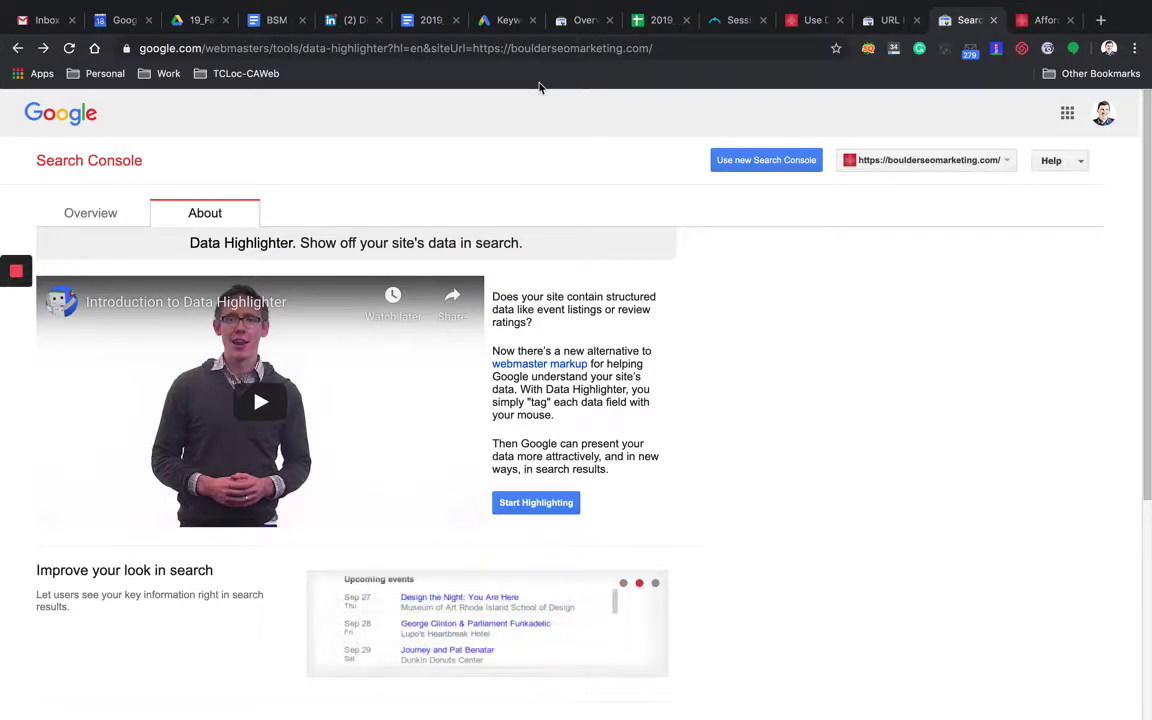
left_click(882, 20)
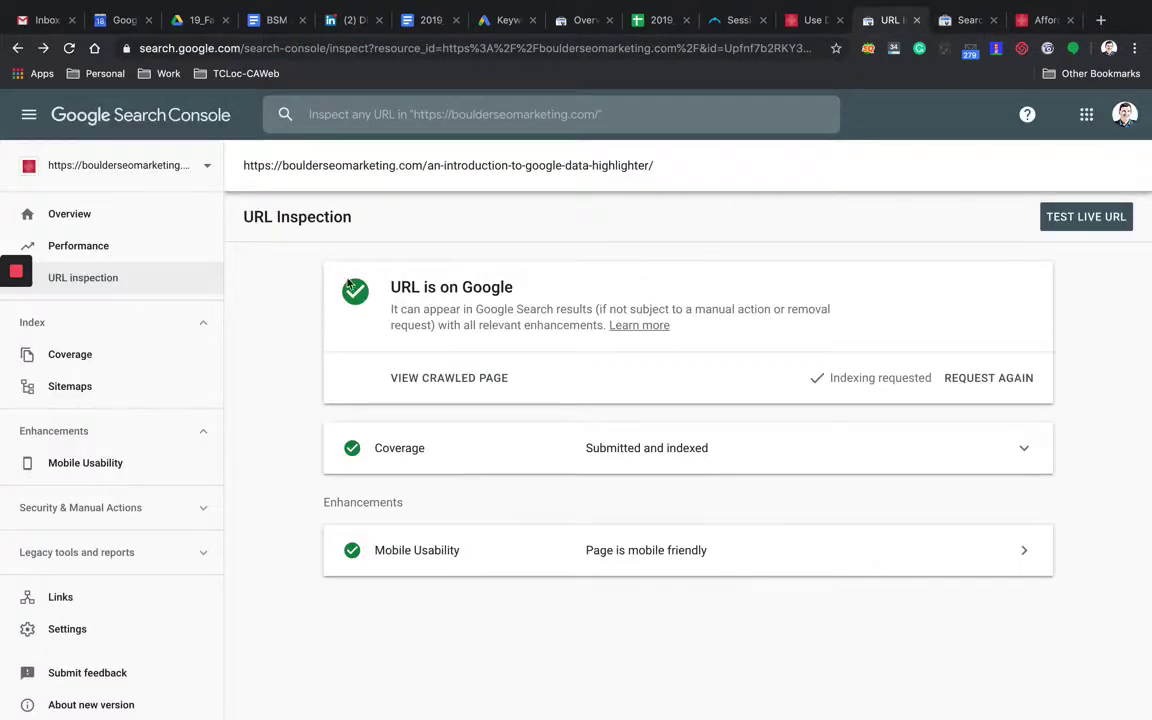
left_click(967, 20)
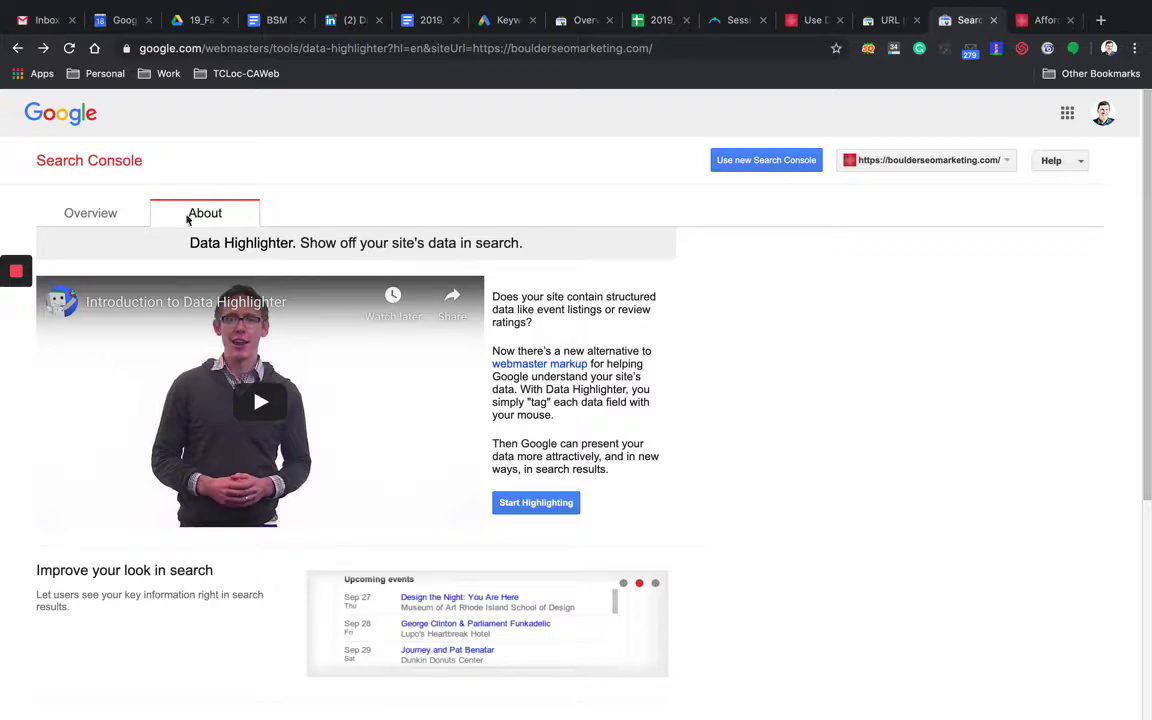
left_click(92, 218)
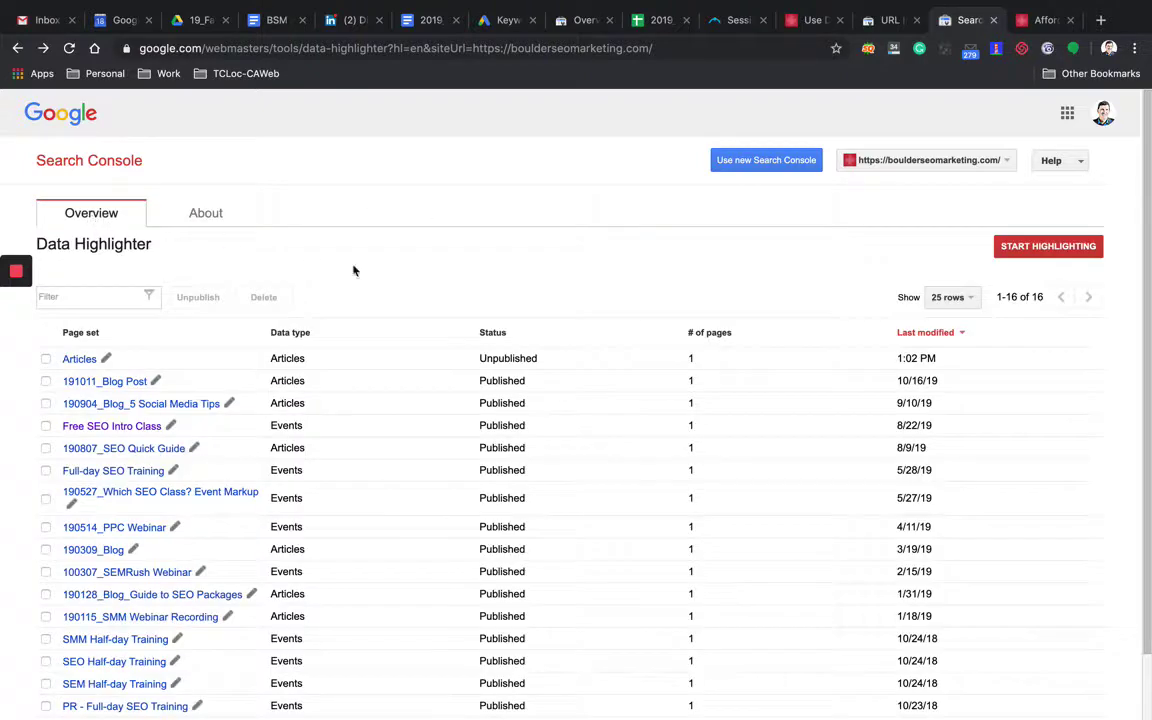
scroll(416, 400, "down", 2)
scroll(416, 400, "up", 2)
left_click(206, 214)
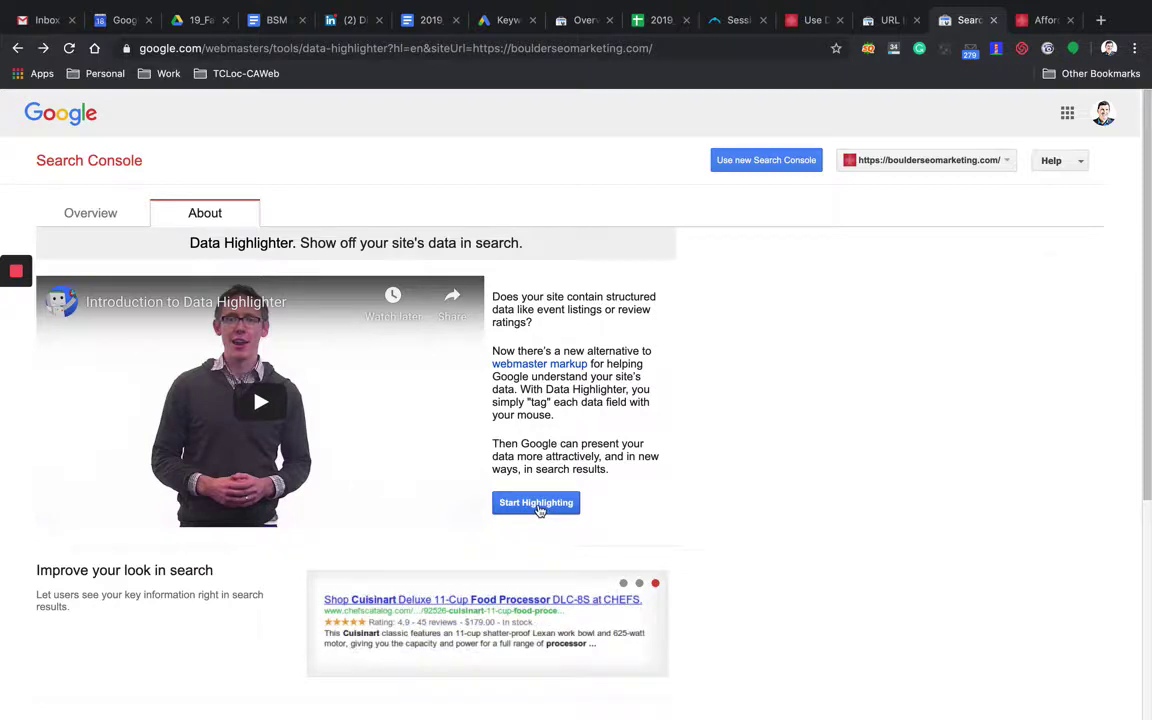
Step: Start highlighting the pasted post URL as Articles, tagging just this page
left_click(537, 503)
left_click(508, 364)
key("super+v")
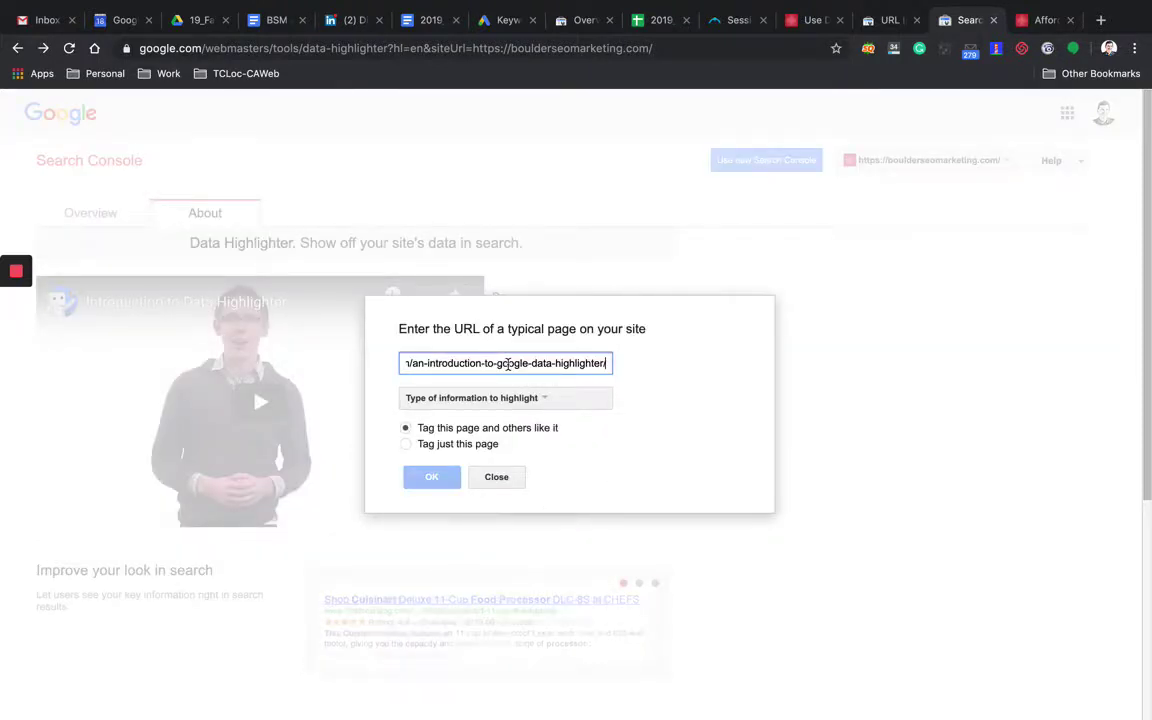
left_click(545, 401)
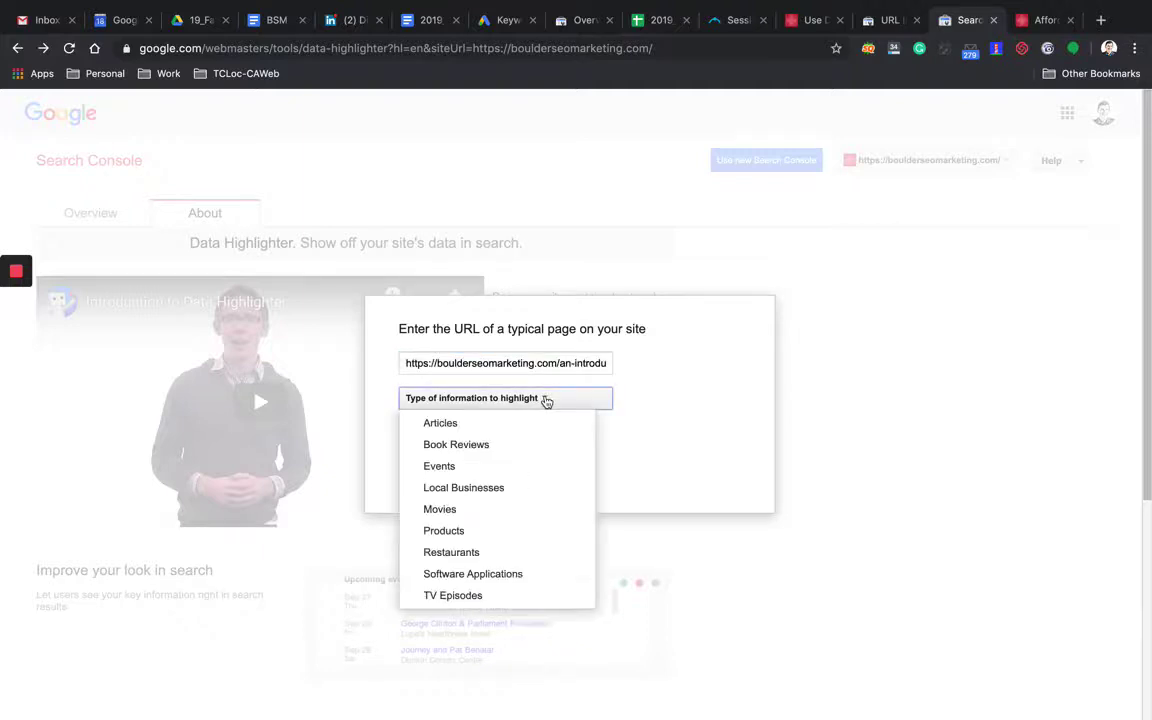
left_click(450, 426)
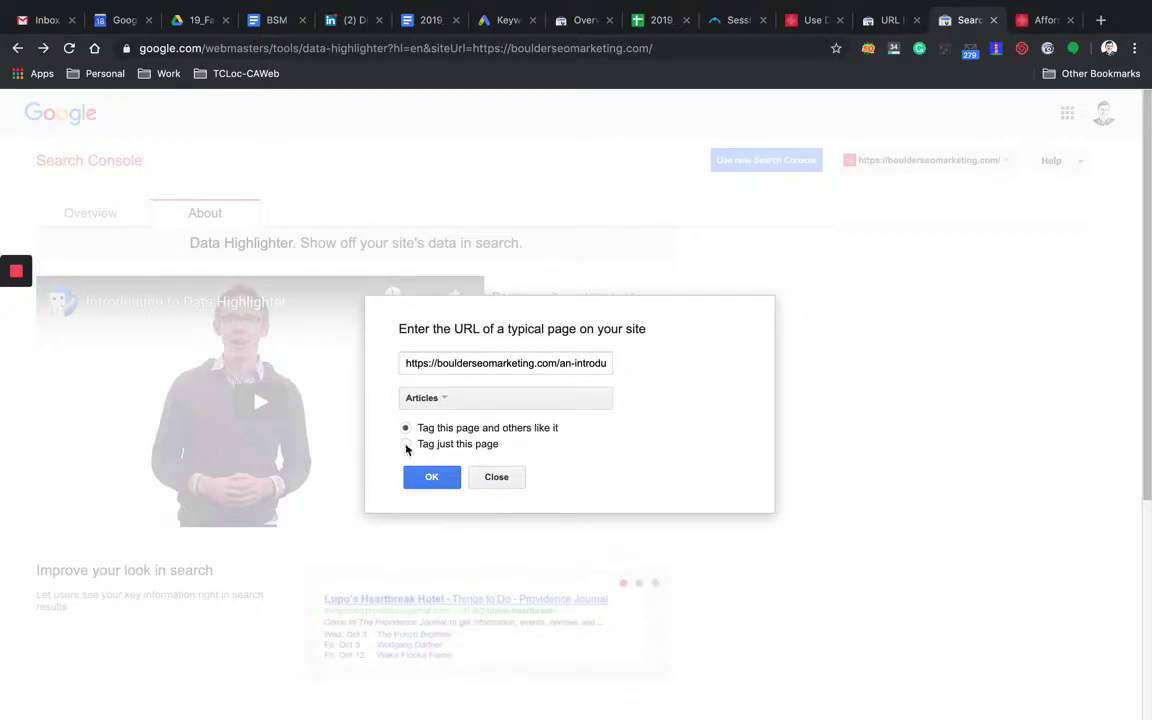
left_click(406, 446)
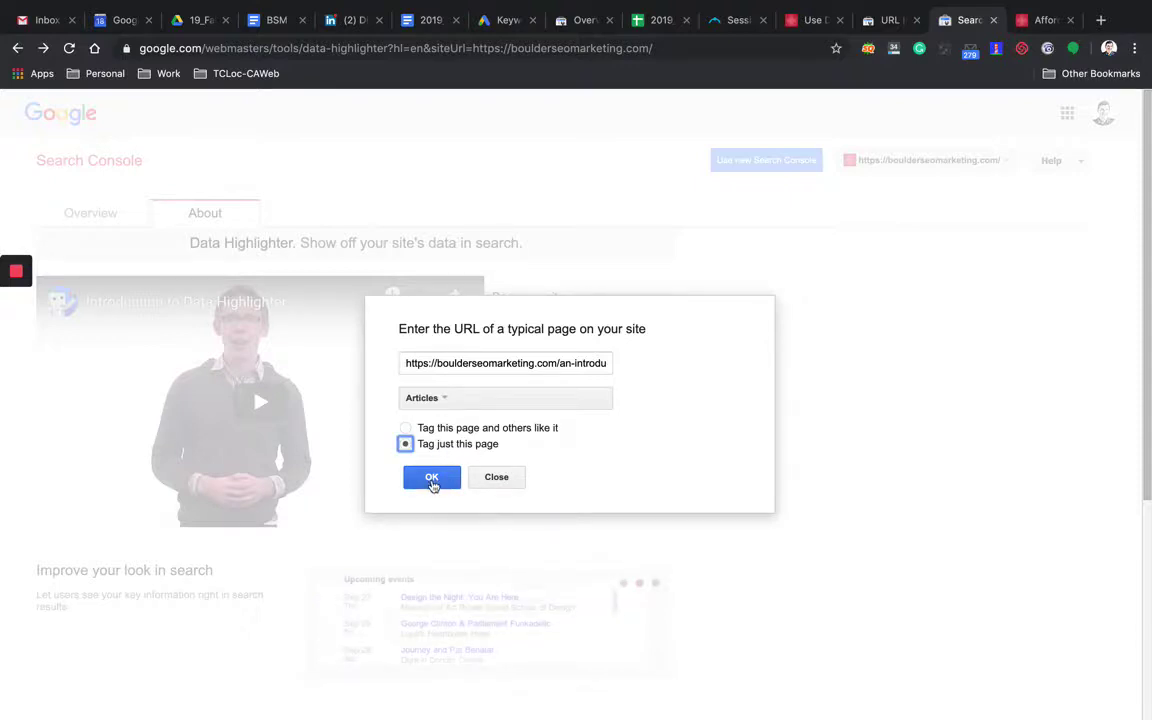
left_click(431, 479)
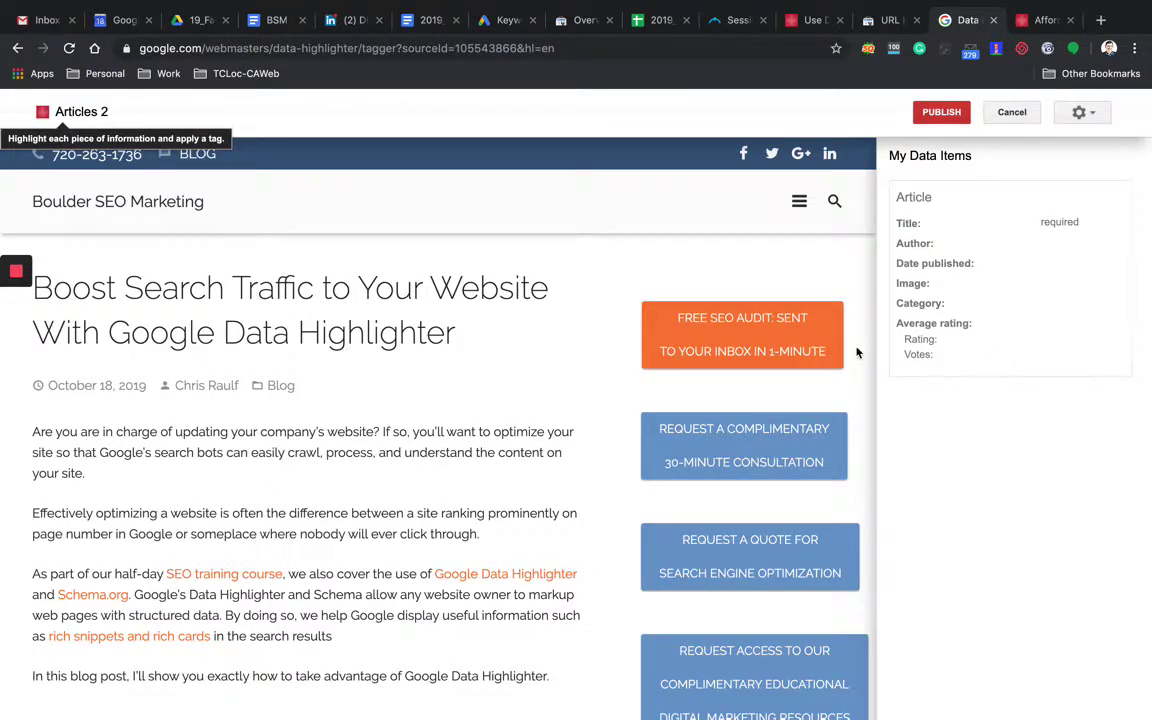
Step: Rename the page set 'Articles 2' to '191018_Blog Post'
left_click(88, 114)
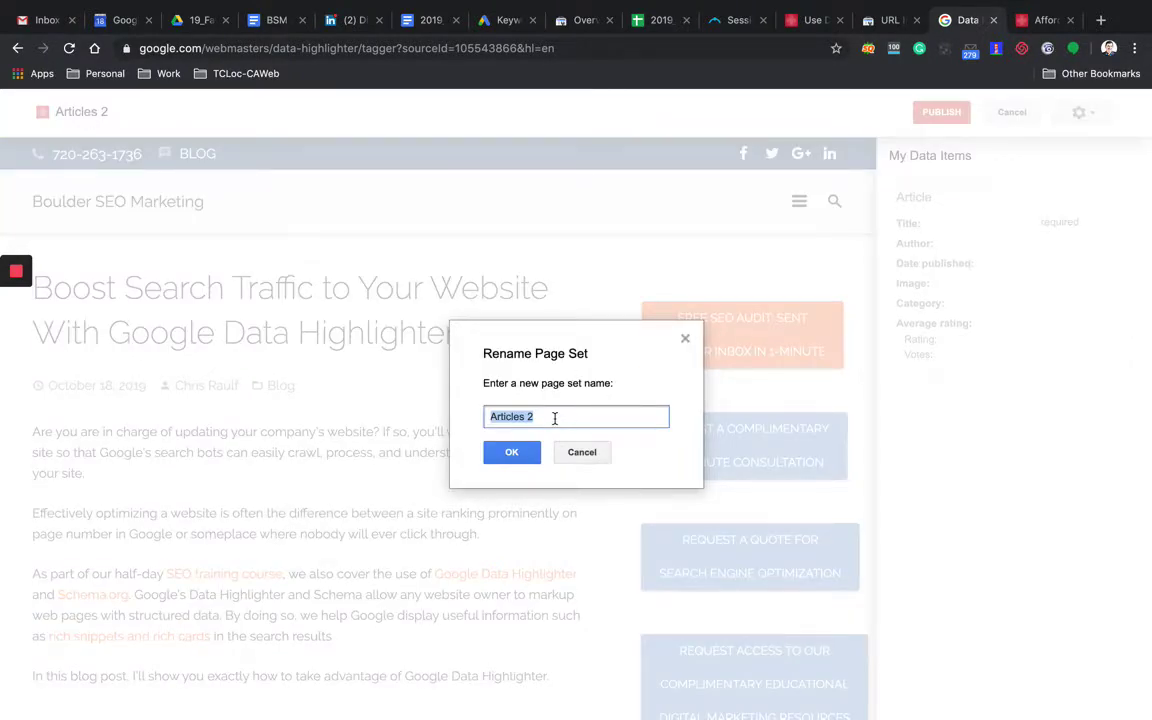
type("191018_Blog p Post")
left_click(511, 454)
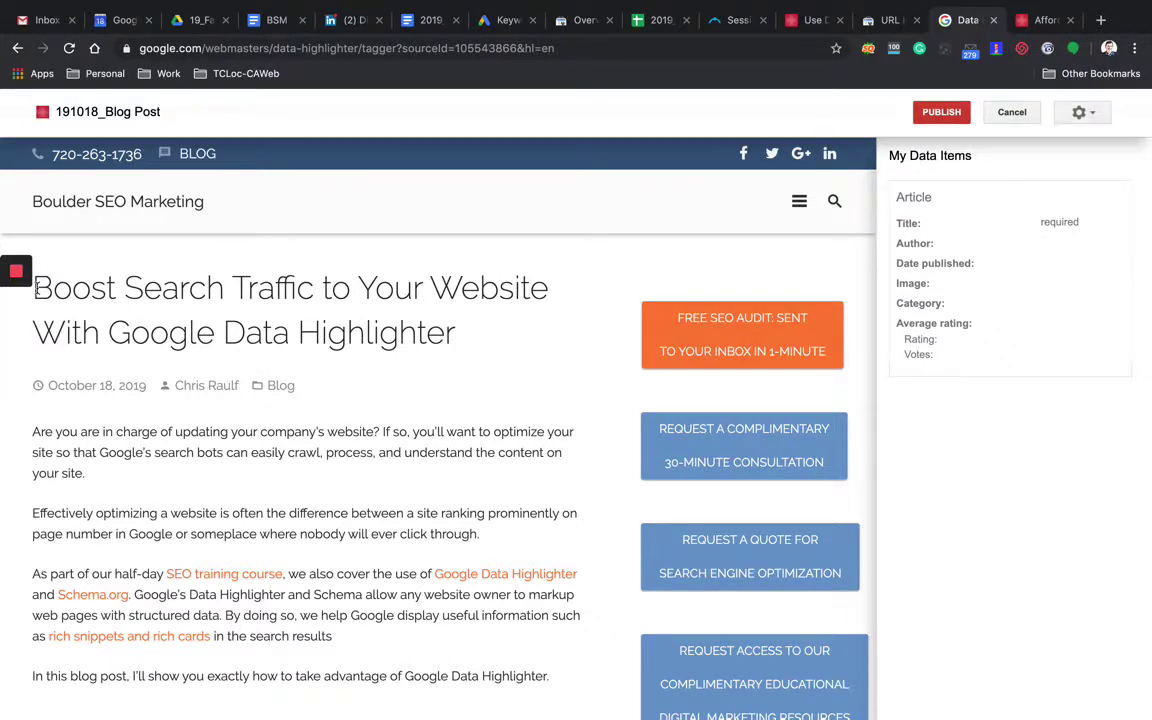
Step: Tag the main heading as Title, the byline name as Author, and October 18, 2019 as Date published
mouse_move(36, 287)
left_mouse_down()
mouse_move(347, 288)
mouse_move(442, 330)
left_mouse_up()
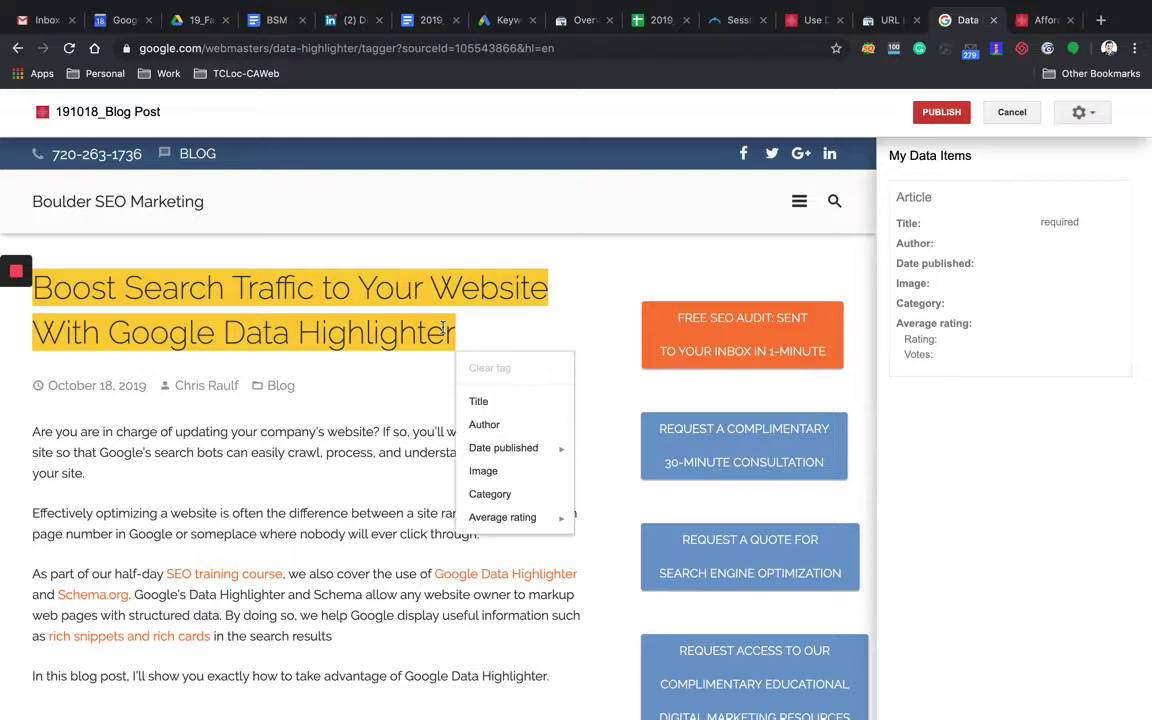
left_click(480, 402)
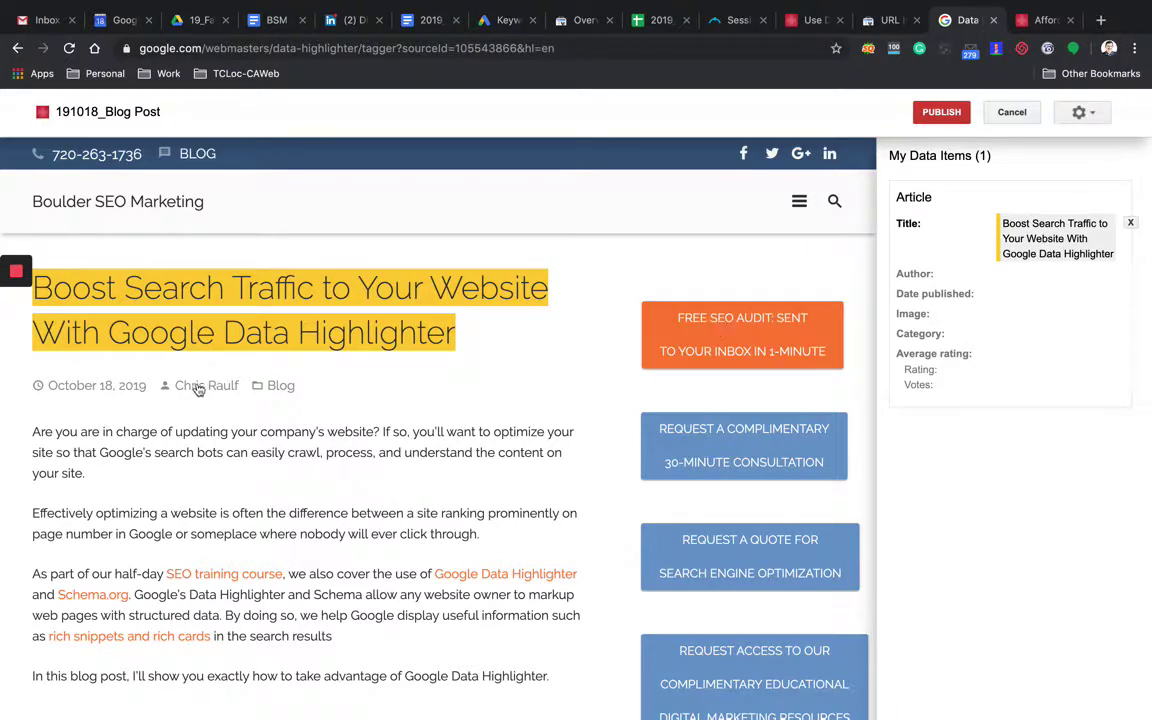
left_click_drag(172, 391, 222, 391)
left_click(267, 466)
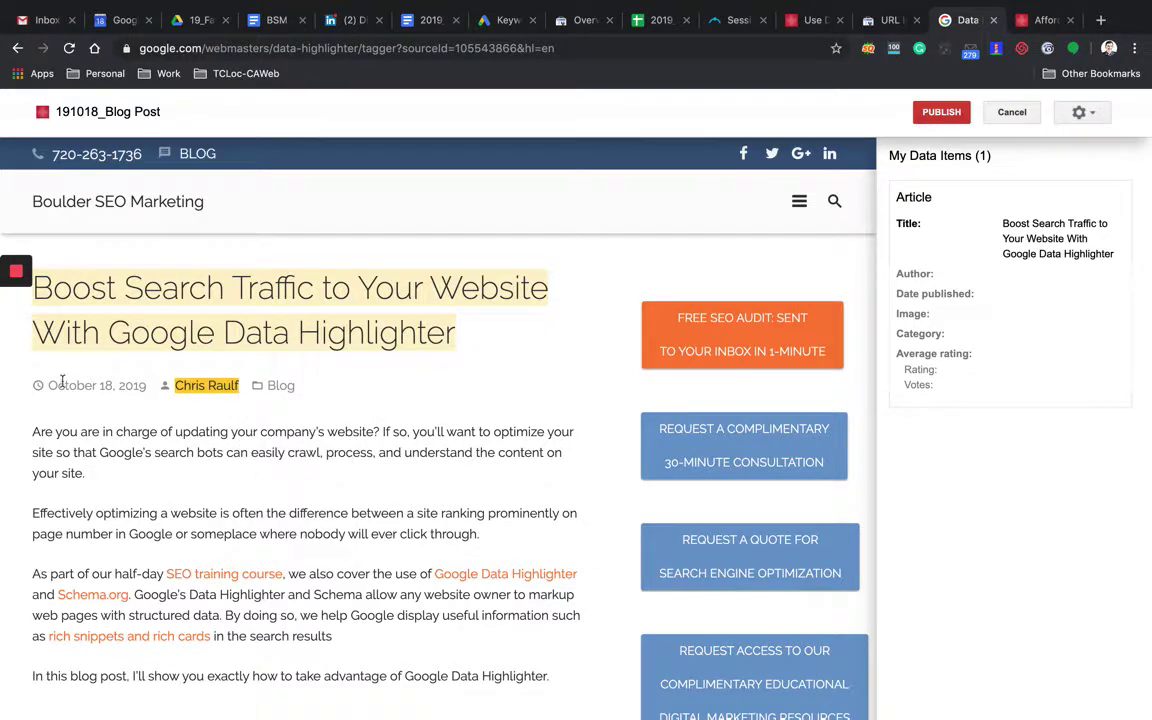
left_click_drag(49, 383, 133, 386)
mouse_move(200, 490)
left_click(297, 495)
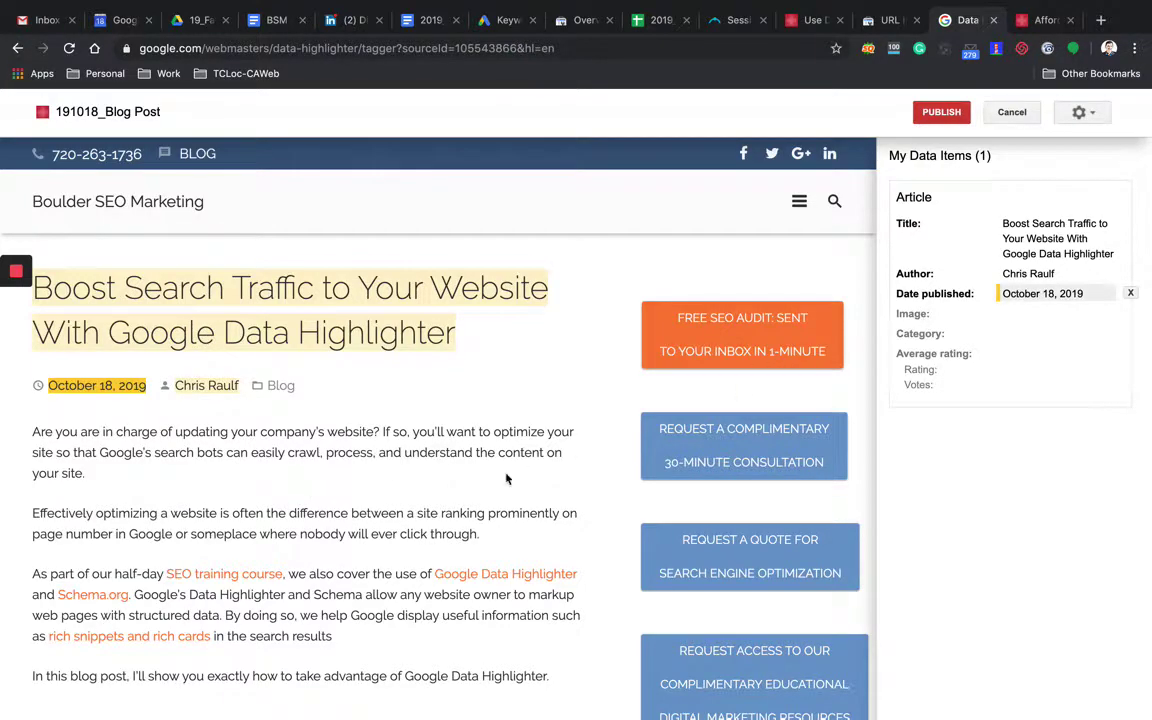
Step: Tag the Google search-results screenshot further down the article as Image
scroll(490, 488, "down", 5)
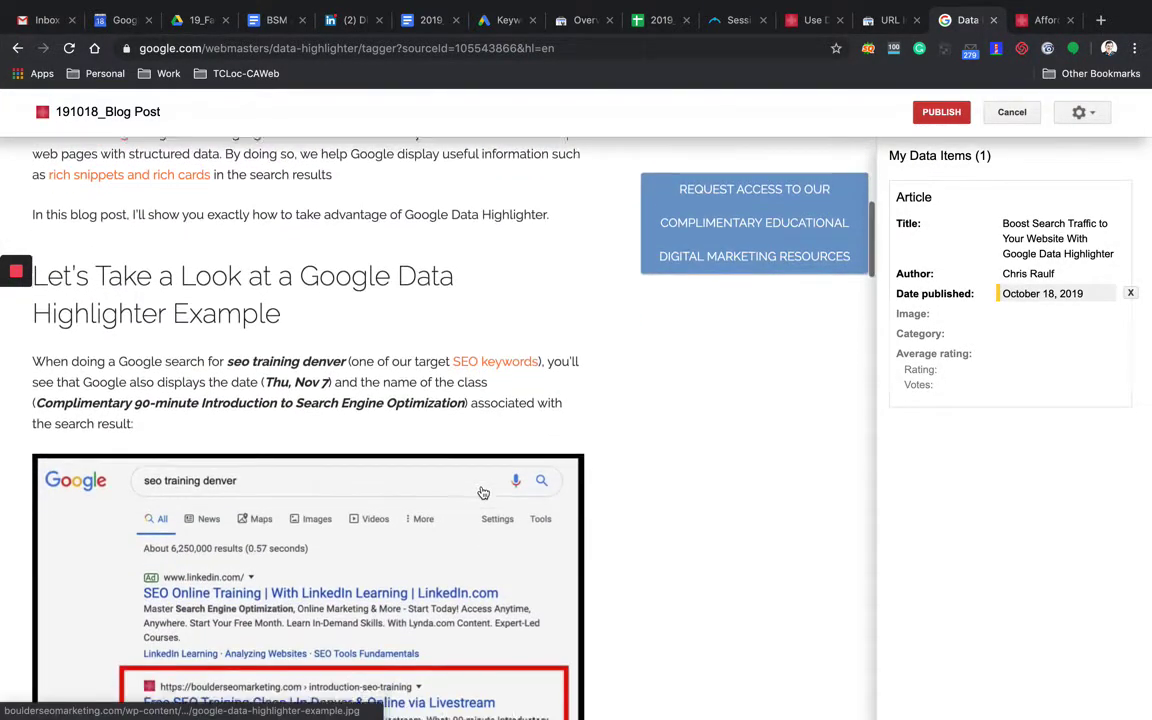
scroll(483, 493, "down", 2)
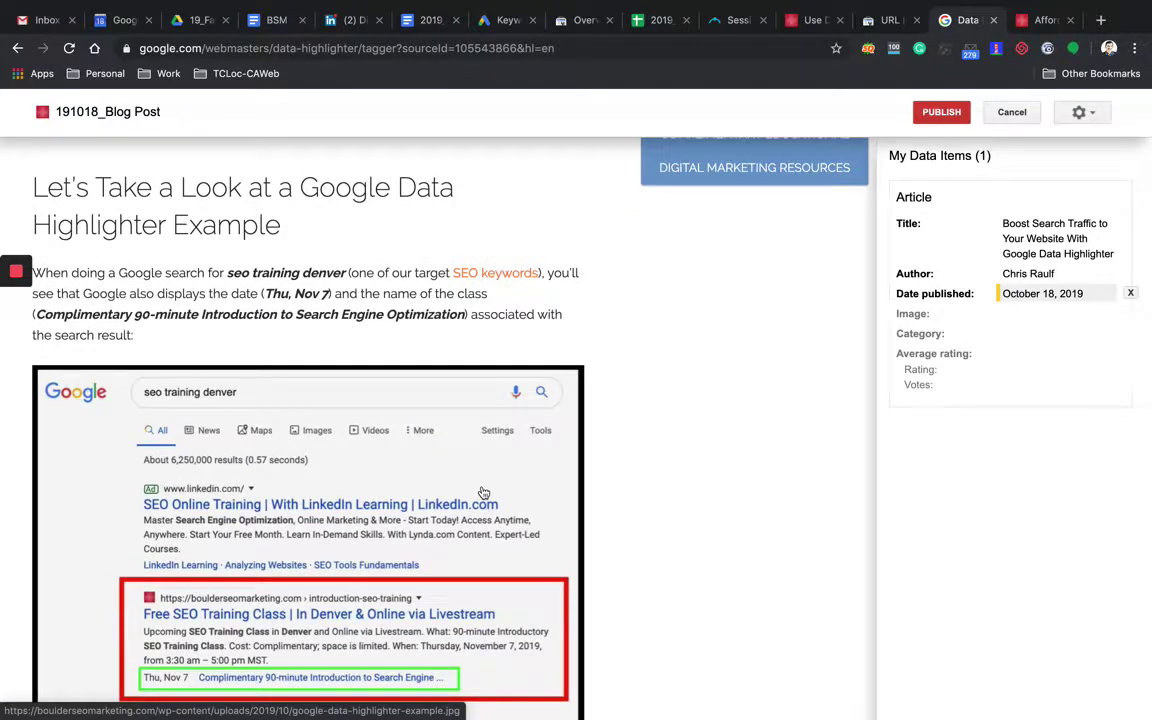
scroll(483, 493, "down", 3)
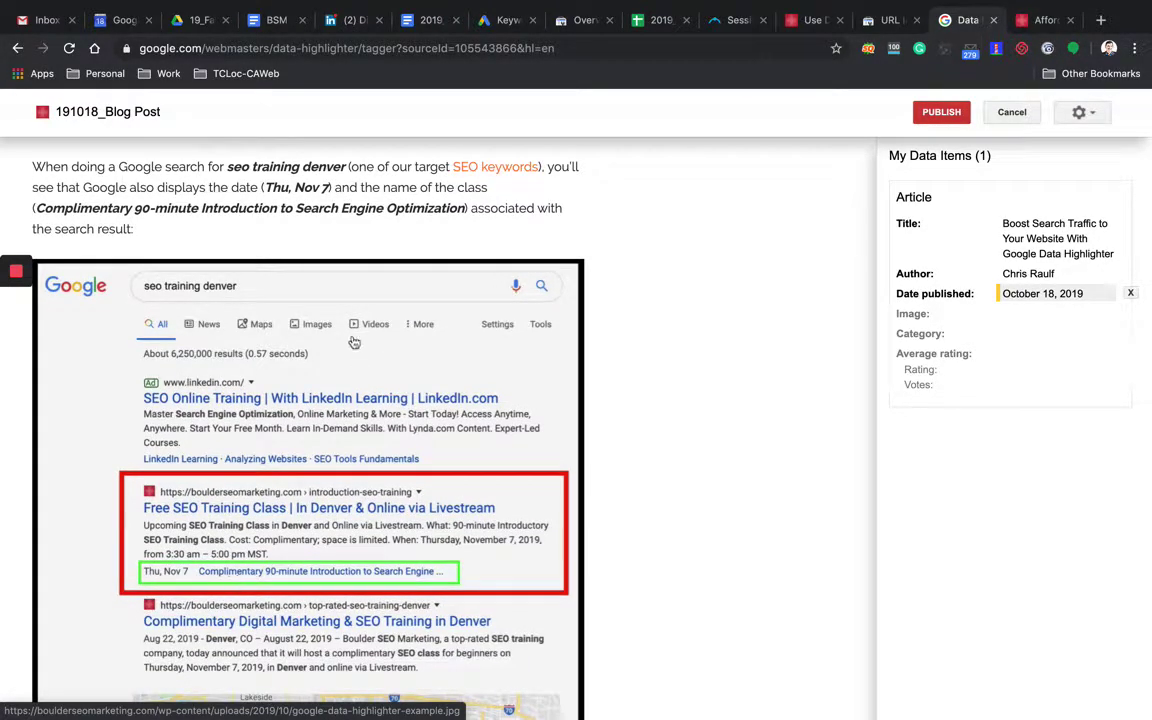
left_click(576, 540)
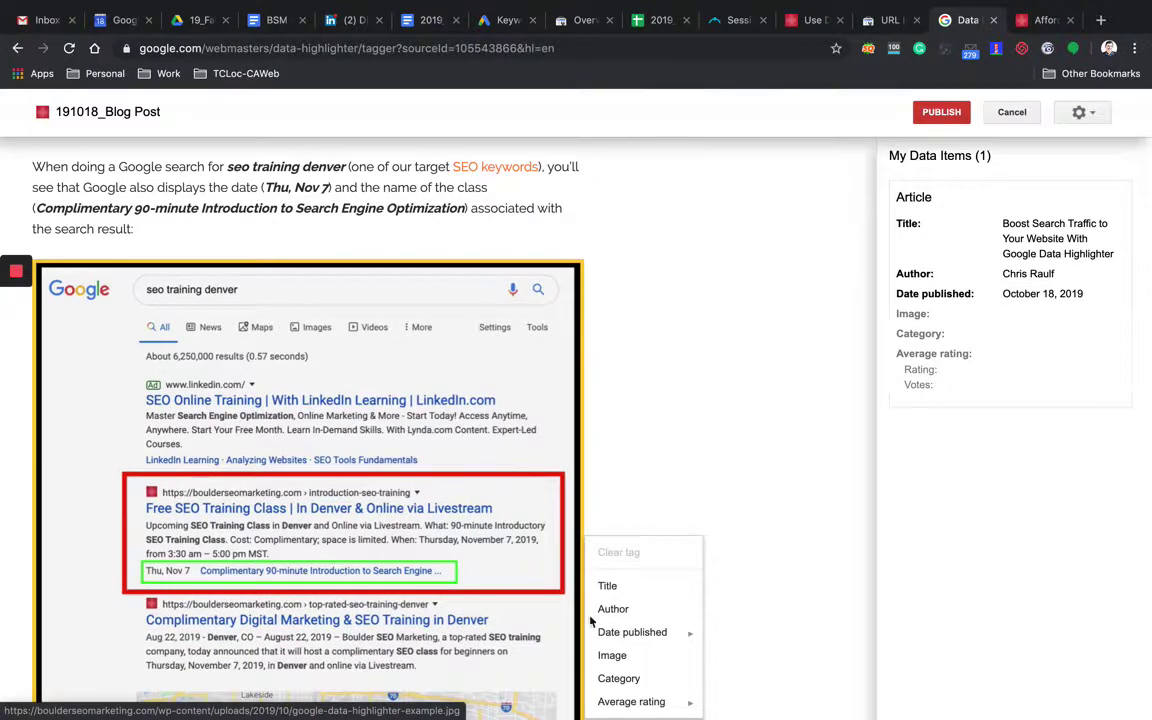
left_click(620, 657)
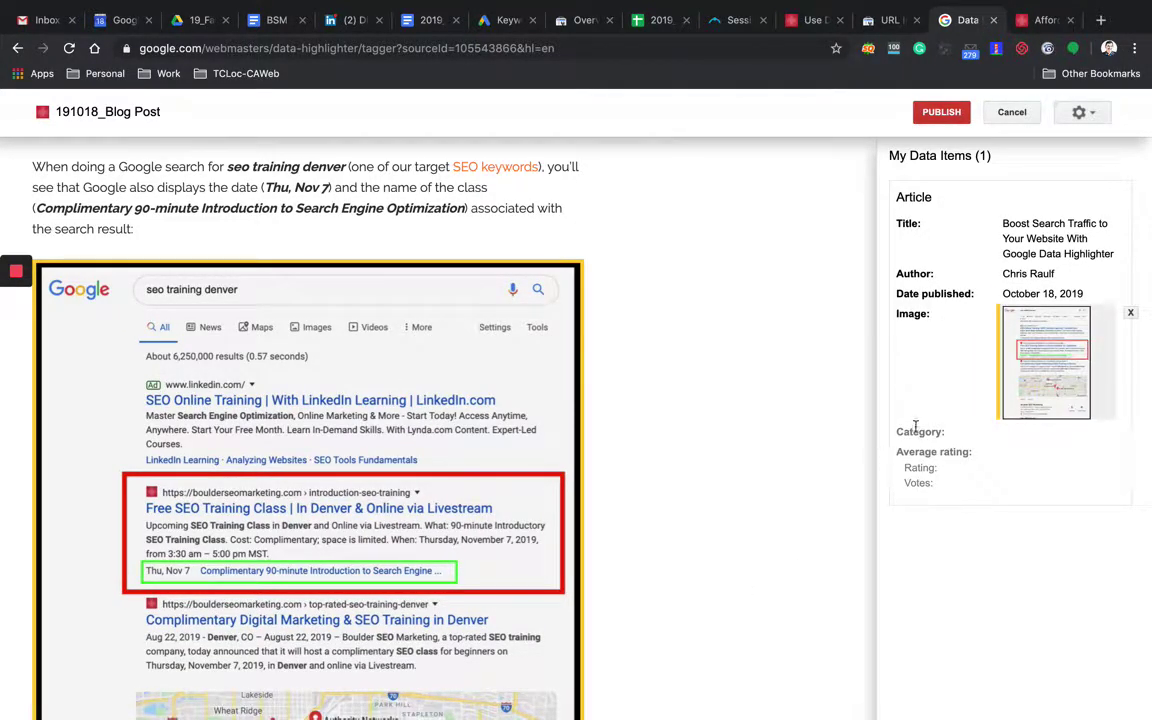
scroll(541, 347, "up", 7)
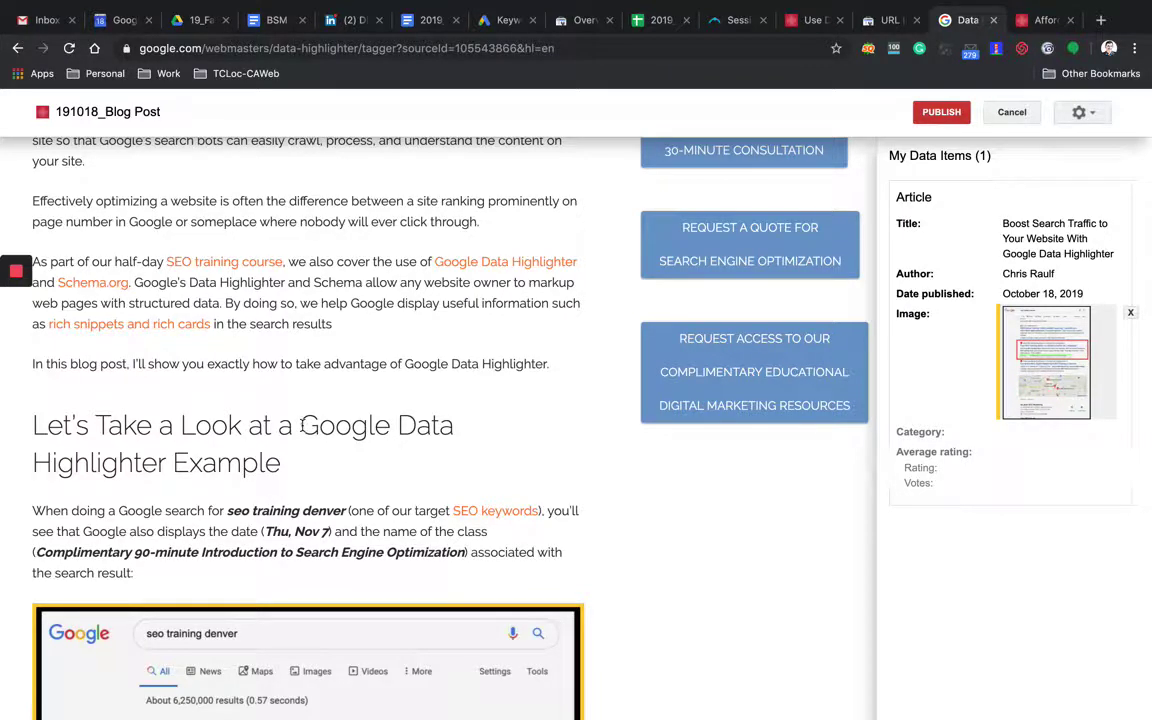
Step: Tag the words 'Google Data Highlighter' in the subheading as Category
mouse_move(303, 425)
left_mouse_down()
mouse_move(180, 425)
mouse_move(160, 460)
left_mouse_up()
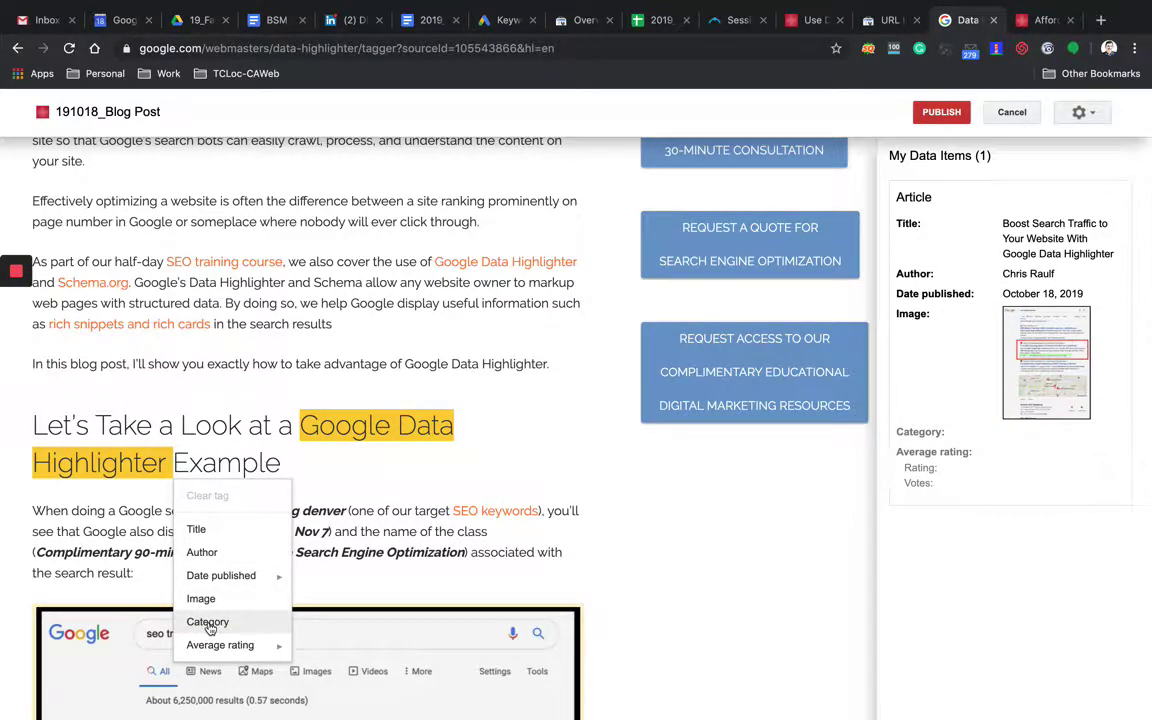
left_click(208, 622)
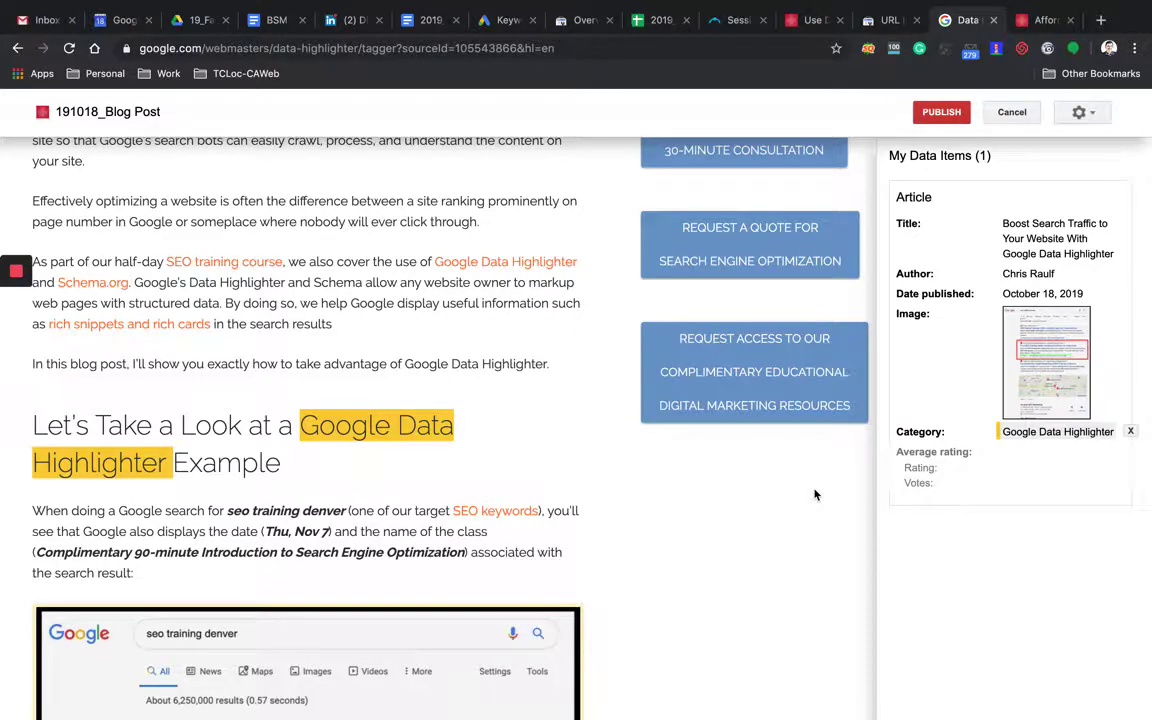
scroll(591, 406, "up", 6)
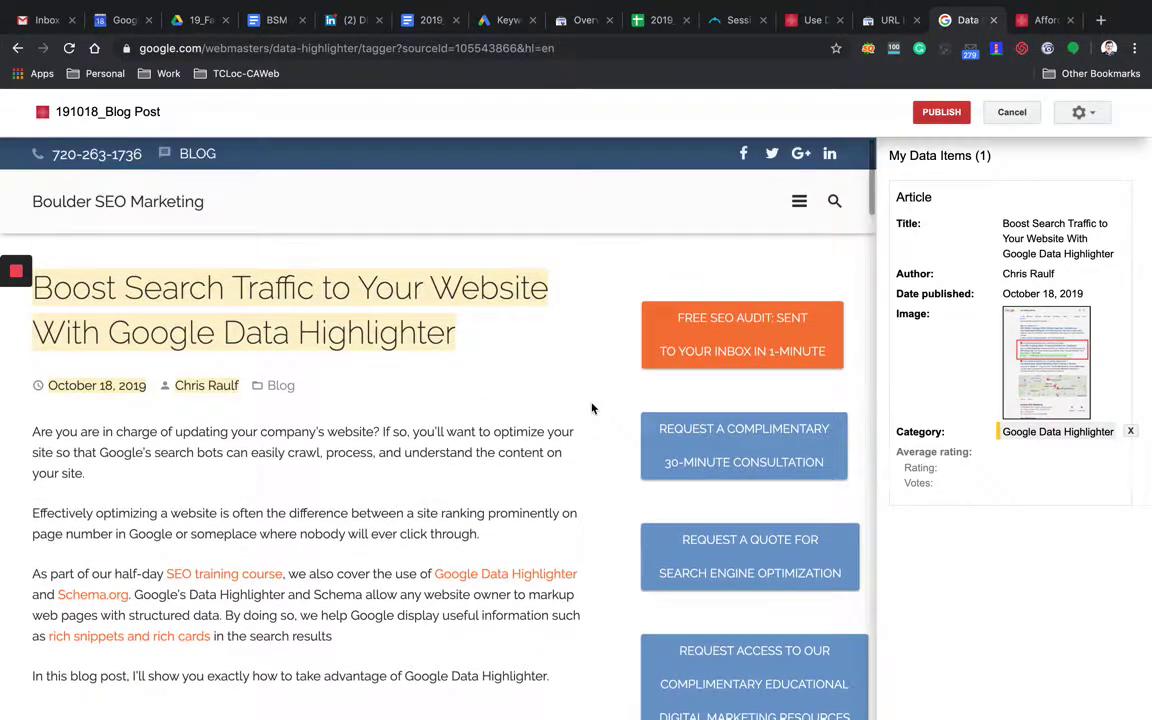
scroll(591, 406, "down", 1)
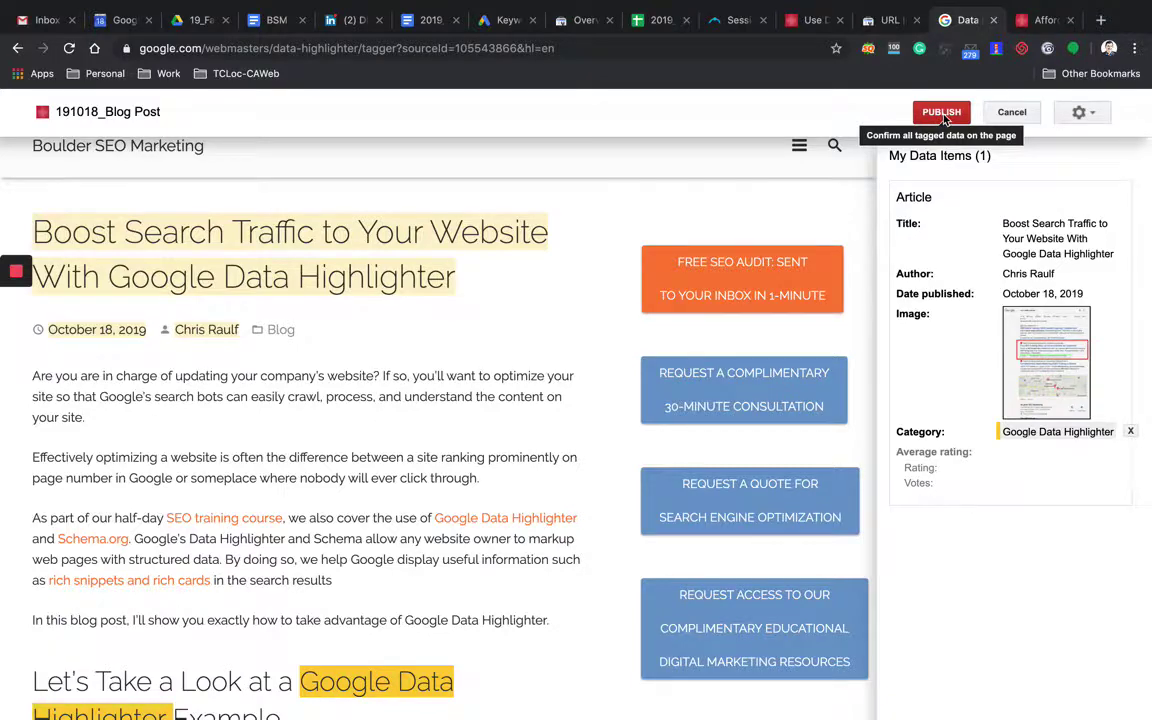
Step: Publish the tagged 191018_Blog Post data so it is listed as Published in Data Highlighter
left_click(943, 116)
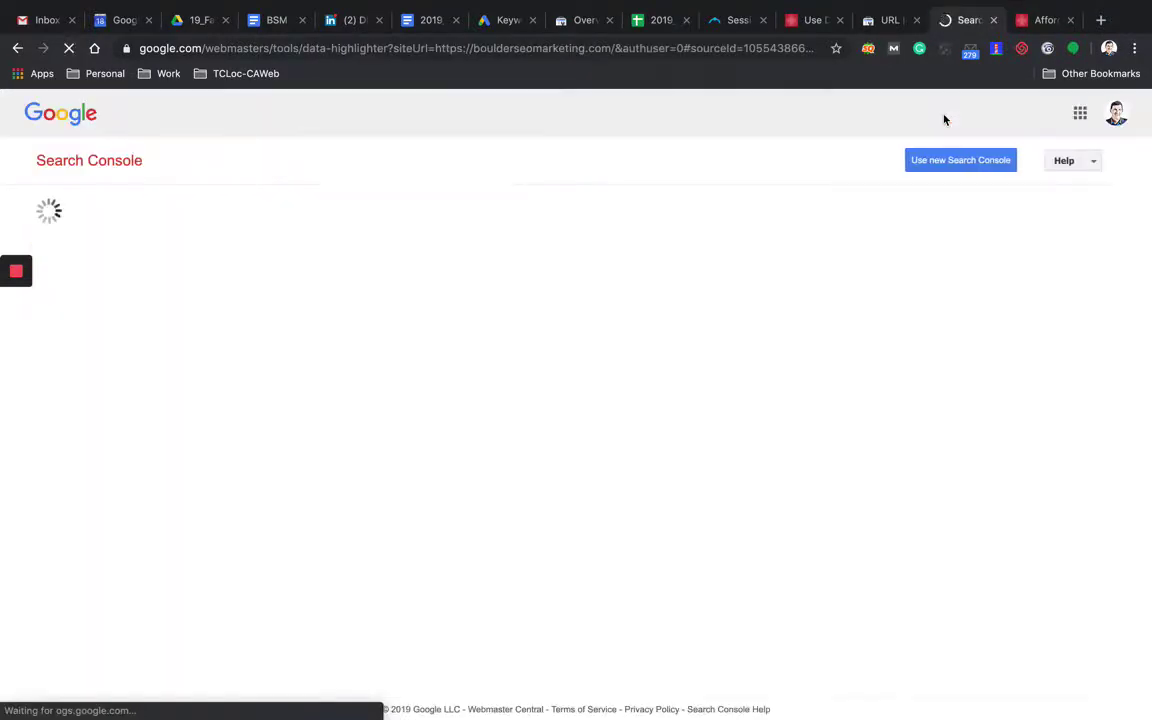